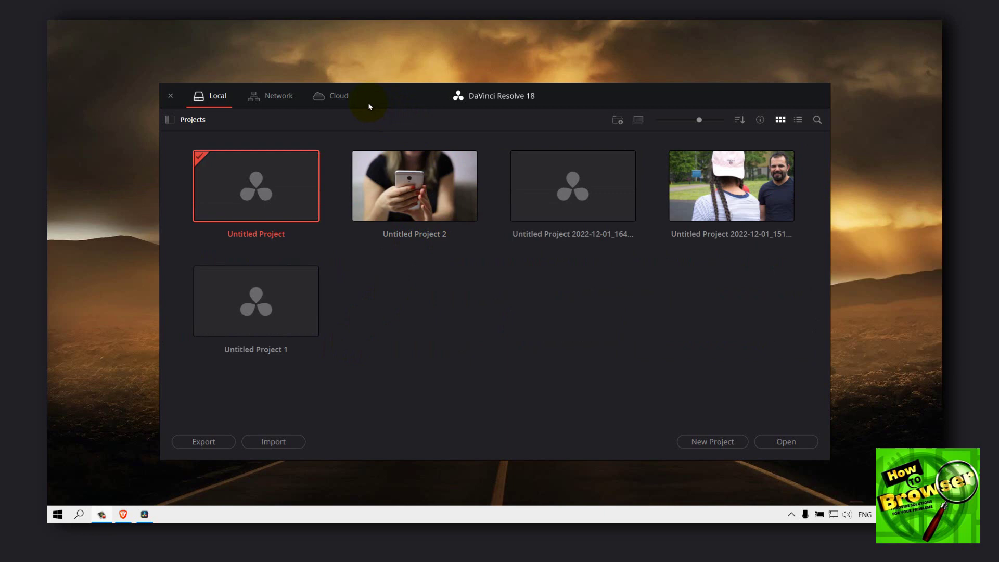
- Open Untitled Project 2, move the playhead back, and go to the Deliver page
{"action": "left_click", "coordinate": [390, 175]}
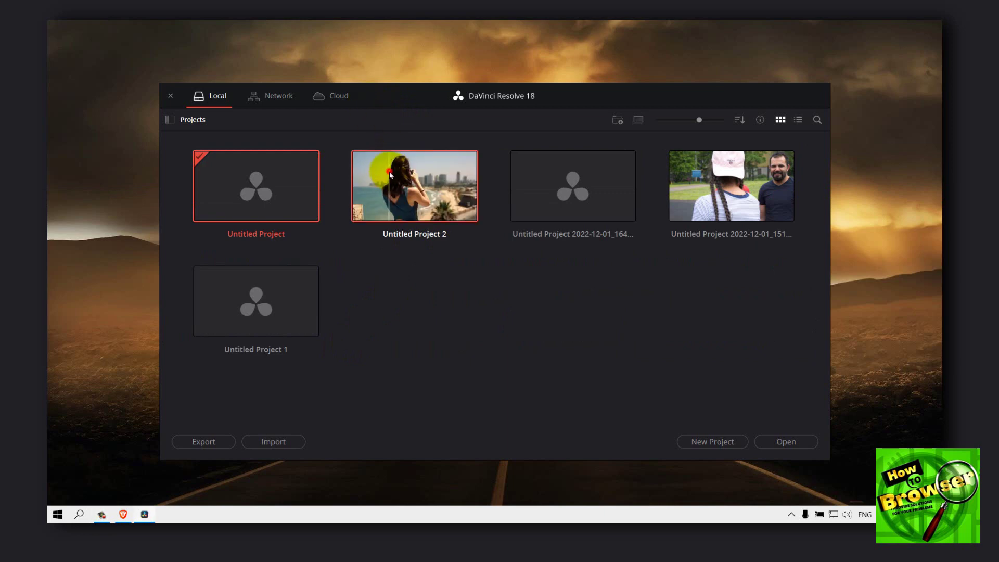
{"action": "double_click", "coordinate": [389, 175]}
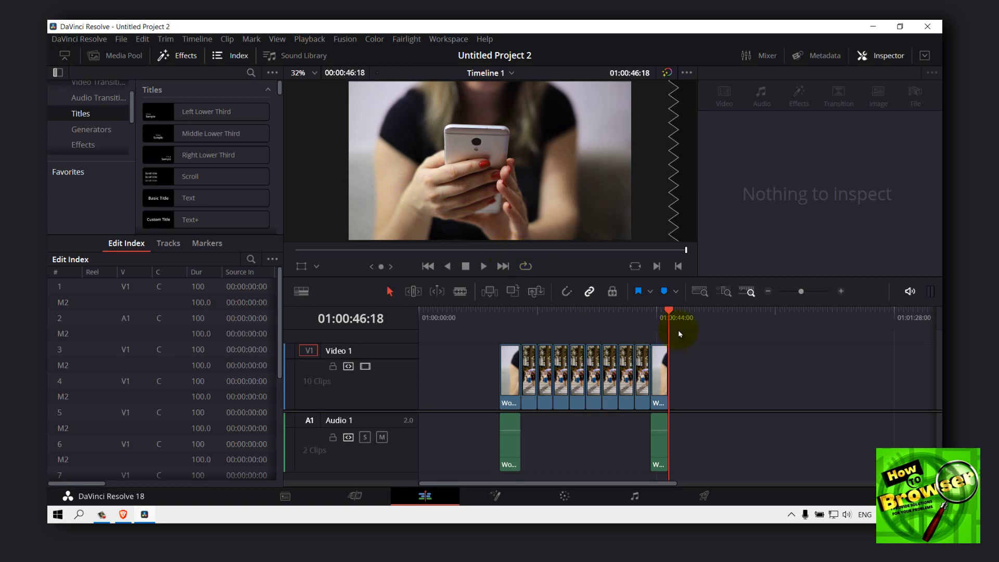
{"action": "left_click_drag", "start_coordinate": [669, 316], "coordinate": [578, 316]}
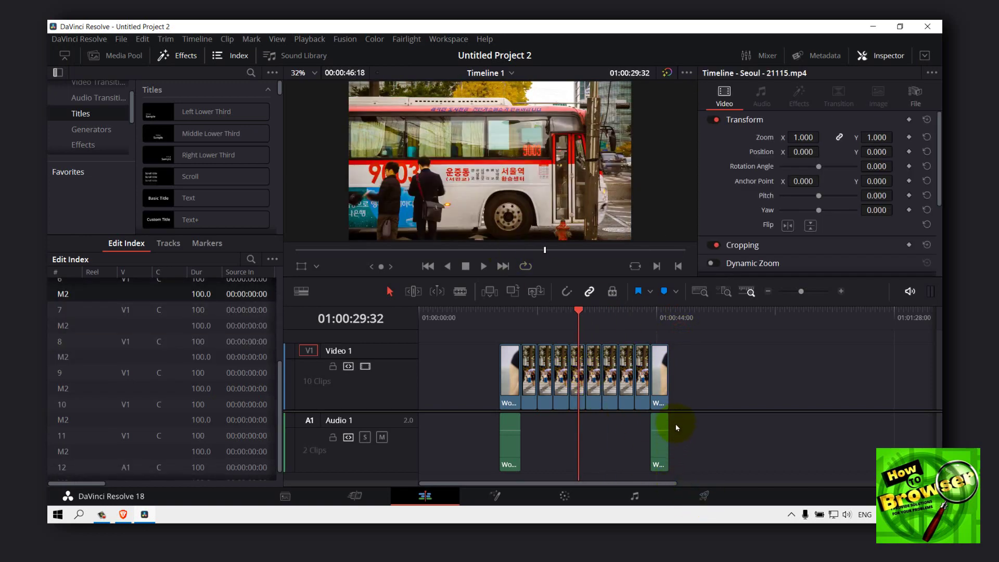
{"action": "left_click", "coordinate": [698, 498]}
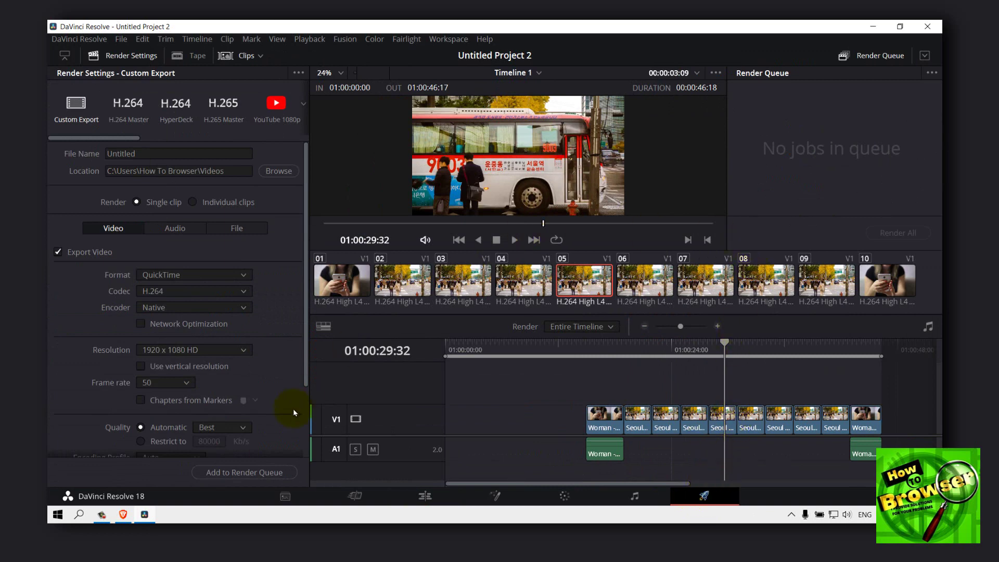
- Add Untitled Project 2's Timeline 1 to the render queue as Untitled.mov in Videos
{"action": "left_click", "coordinate": [269, 473]}
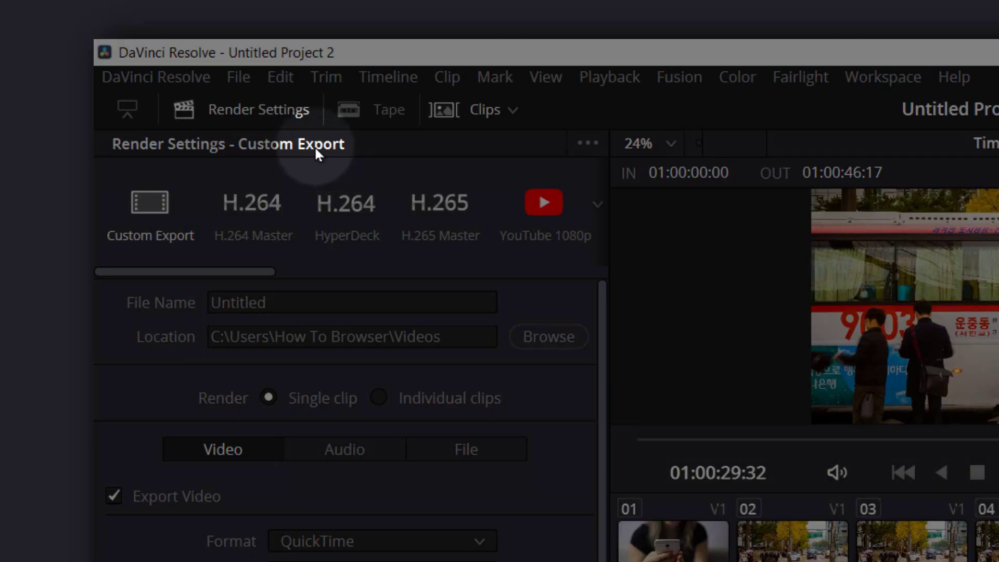
- Open Untitled Project 2022-12-01_151905 from the Project Manager
{"action": "left_click", "coordinate": [237, 81]}
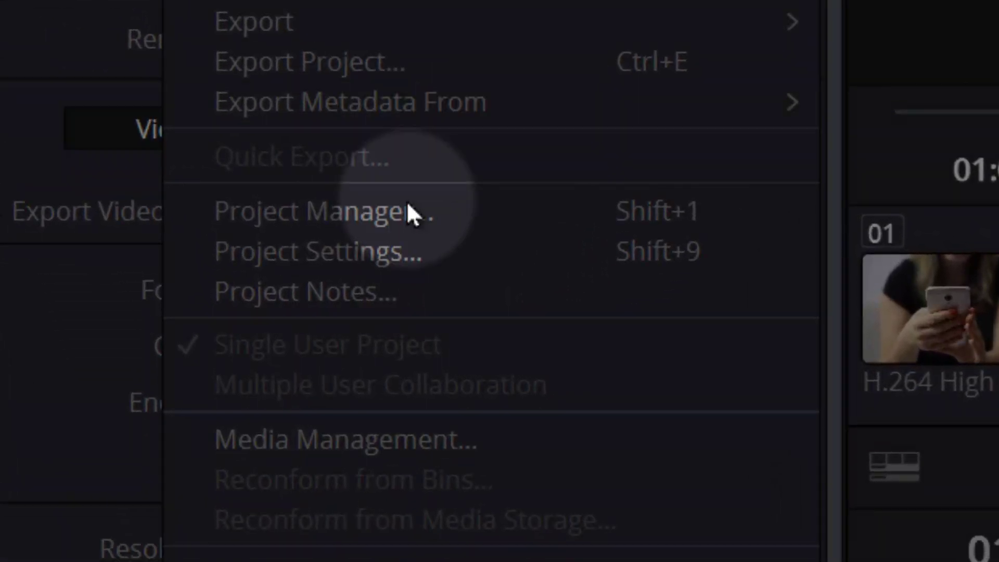
{"action": "left_click", "coordinate": [383, 216]}
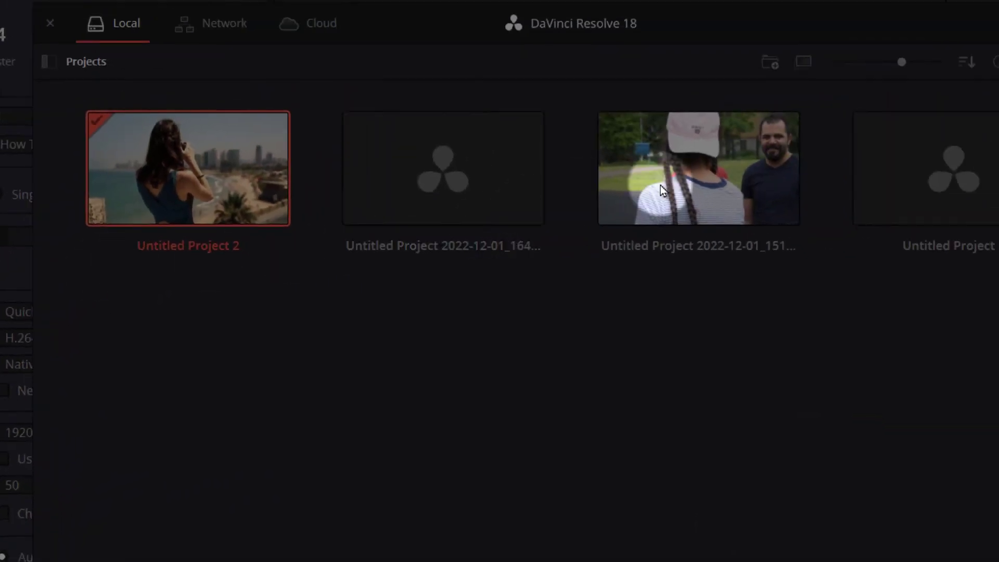
{"action": "left_click", "coordinate": [734, 177]}
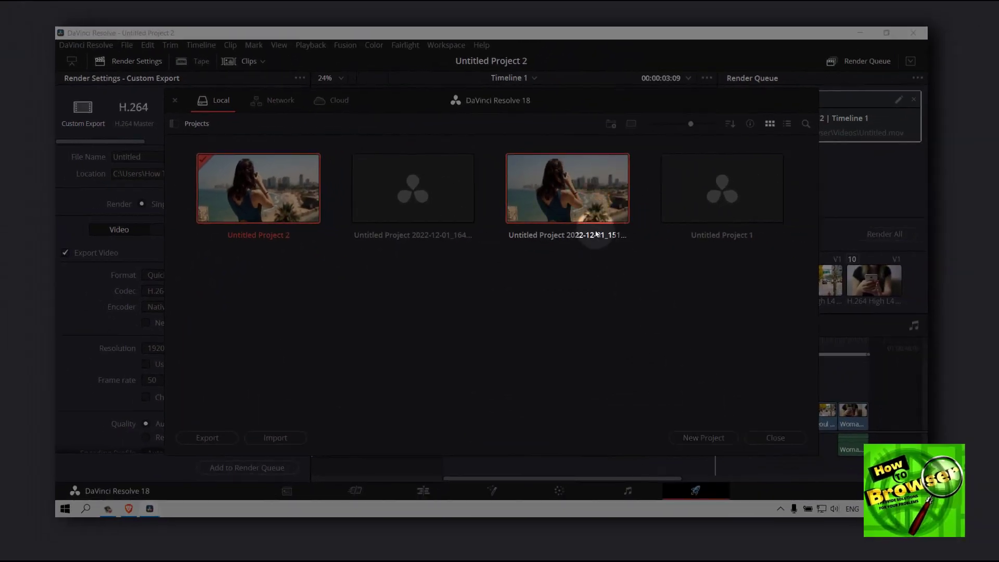
{"action": "left_click", "coordinate": [593, 219]}
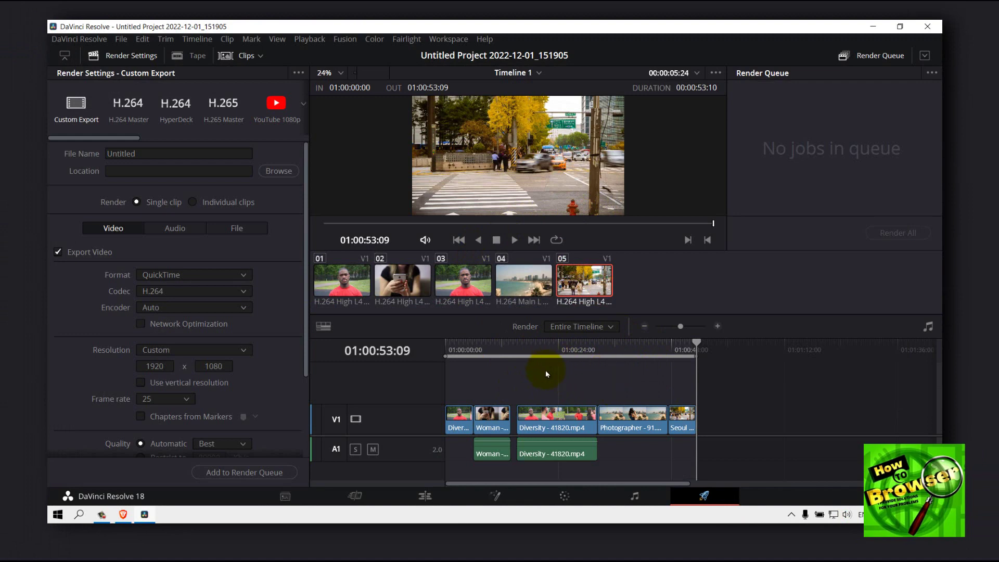
- Queue this project's Timeline 1, saving Untitled.mov to the Videos folder
{"action": "left_click", "coordinate": [246, 472]}
{"action": "left_click", "coordinate": [391, 291]}
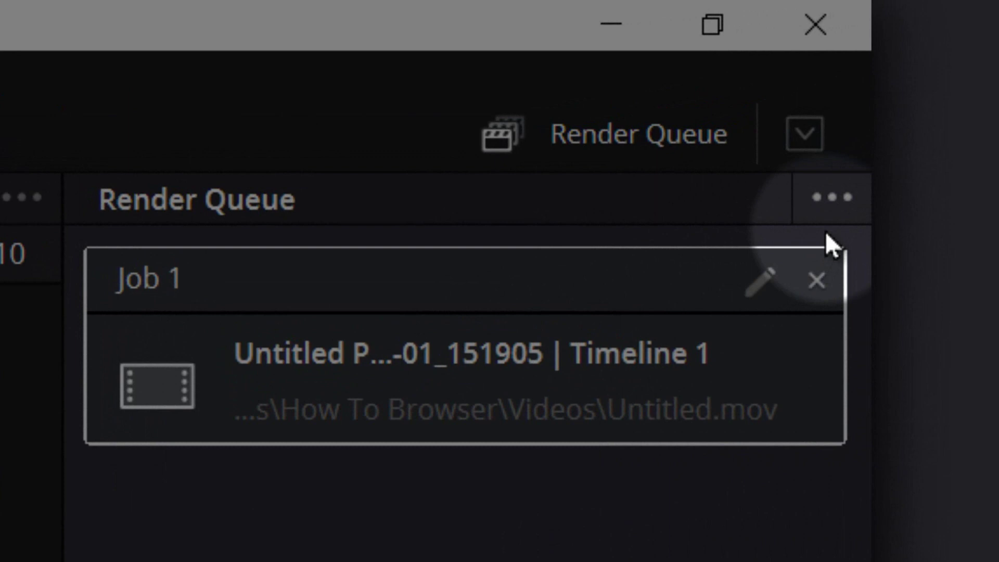
- Turn on Show All Projects in the Render Queue options menu
{"action": "left_click", "coordinate": [832, 198]}
{"action": "left_click", "coordinate": [915, 87]}
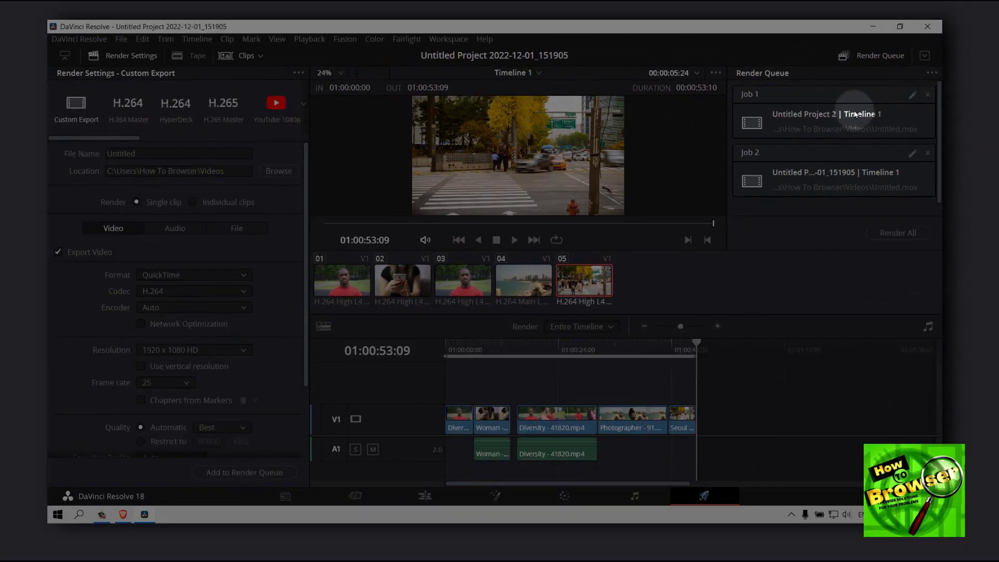
{"action": "scroll", "coordinate": [852, 117], "scroll_direction": "down", "scroll_amount": 1}
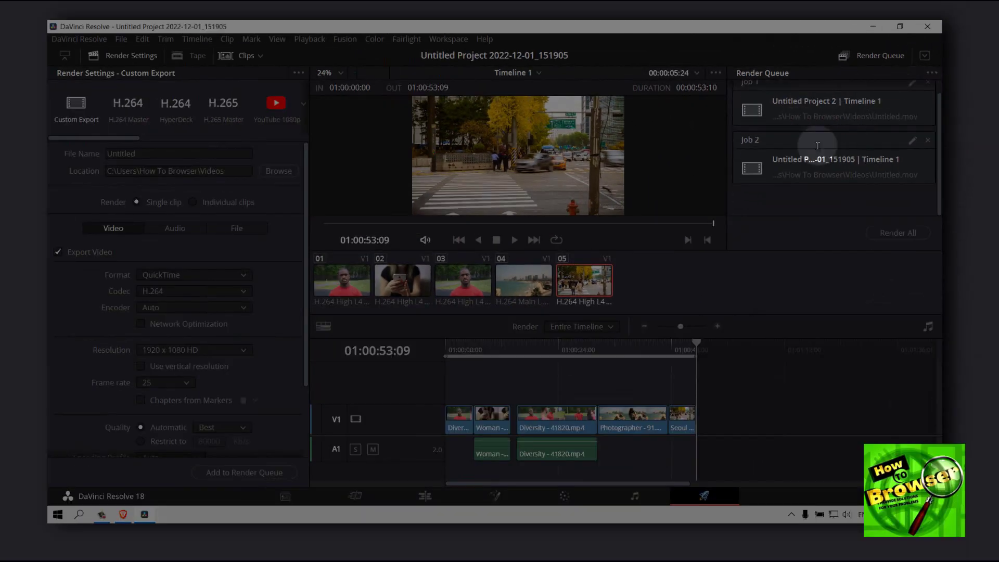
{"action": "scroll", "coordinate": [854, 100], "scroll_direction": "up", "scroll_amount": 1}
{"action": "scroll", "coordinate": [816, 112], "scroll_direction": "down", "scroll_amount": 1}
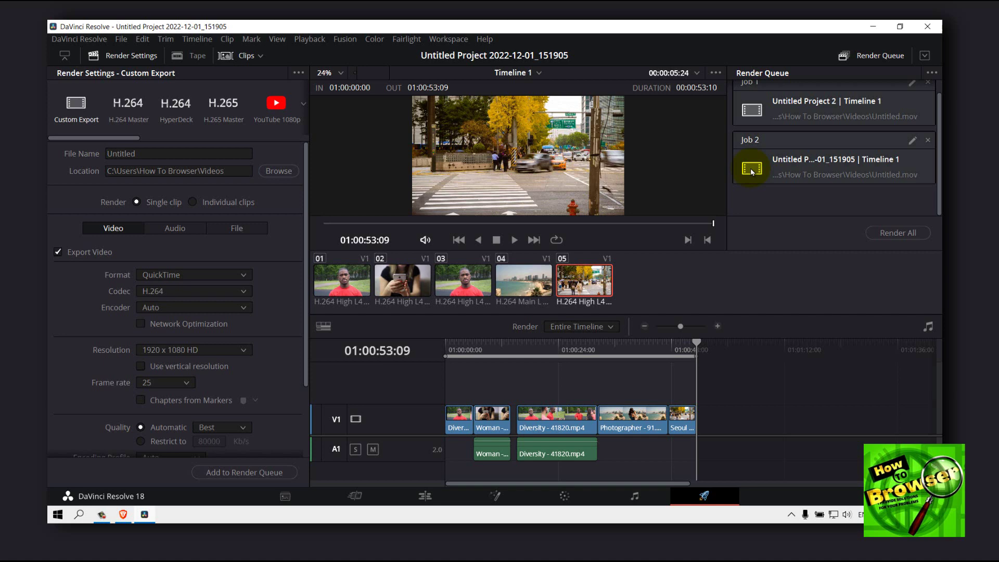
{"action": "scroll", "coordinate": [784, 134], "scroll_direction": "up", "scroll_amount": 1}
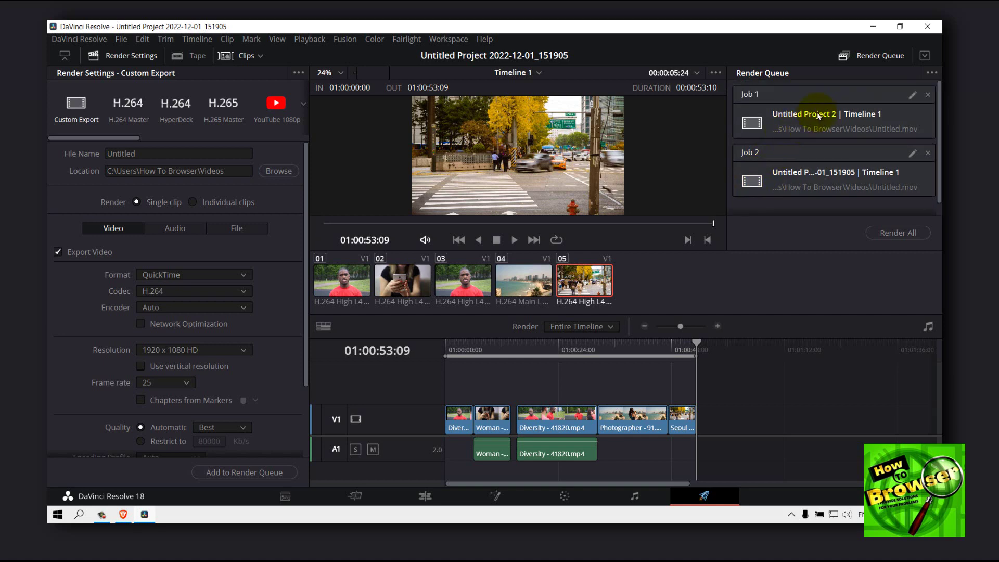
{"action": "left_click", "coordinate": [932, 72]}
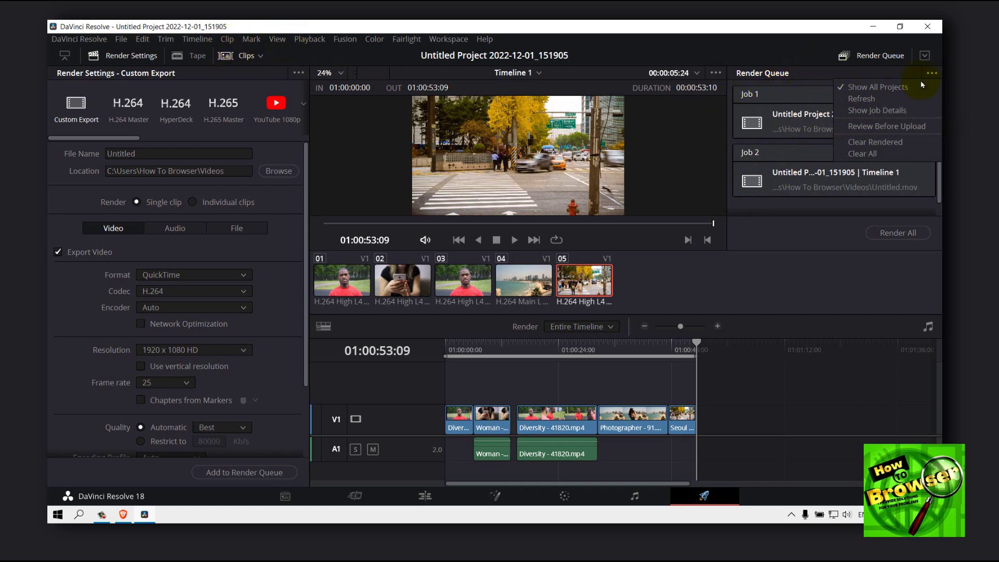
{"action": "left_click", "coordinate": [932, 74]}
{"action": "left_click", "coordinate": [860, 69]}
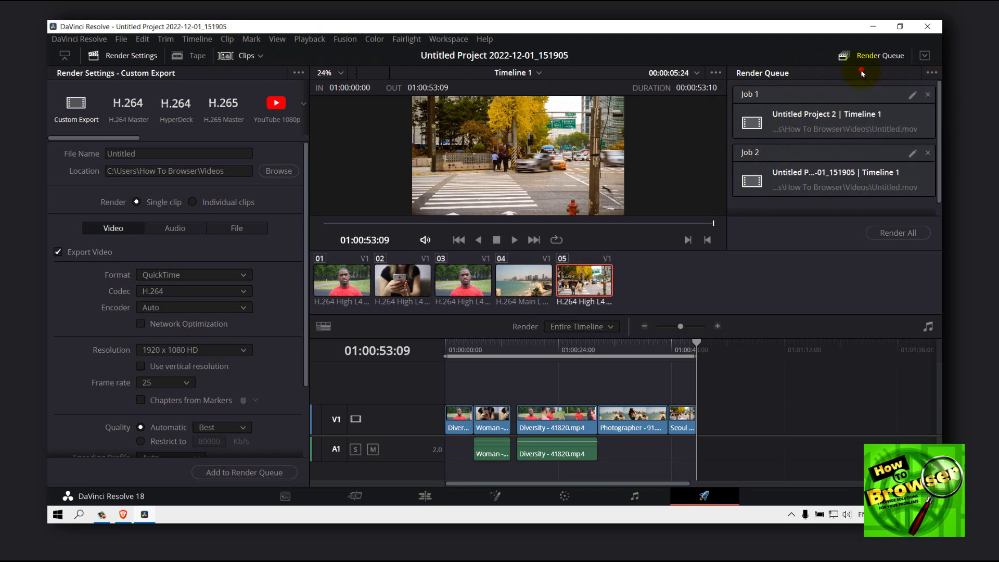
- Render all queued jobs, starting with Untitled Project 2's Timeline 1
{"action": "left_click", "coordinate": [895, 232]}
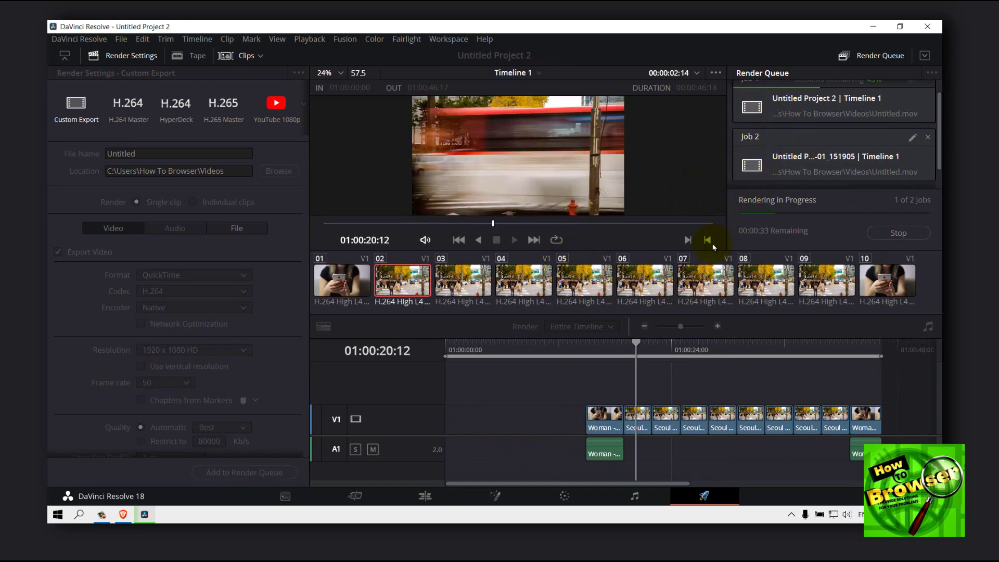
- Stop the render in progress, cancelling Job 2
{"action": "left_click", "coordinate": [903, 236]}
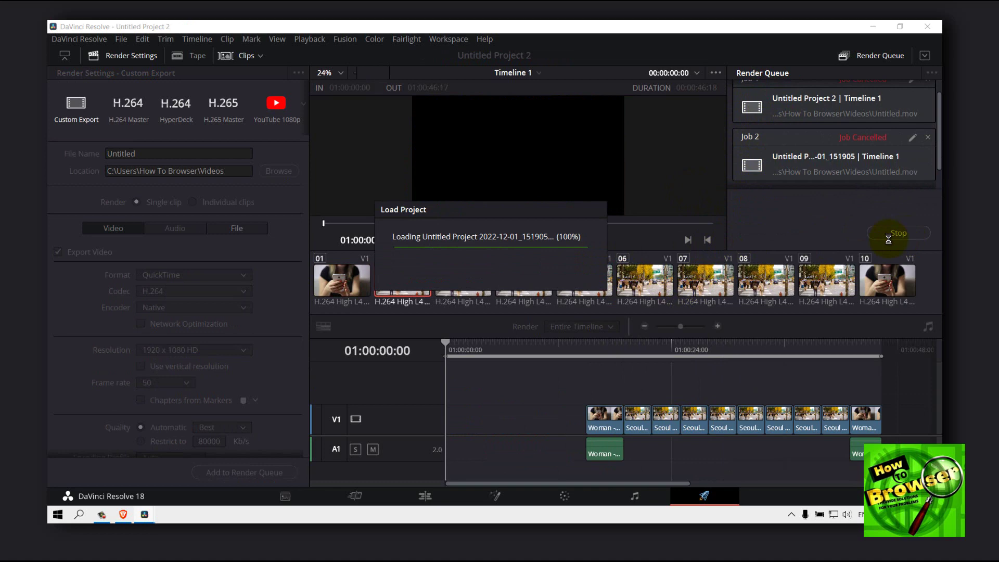